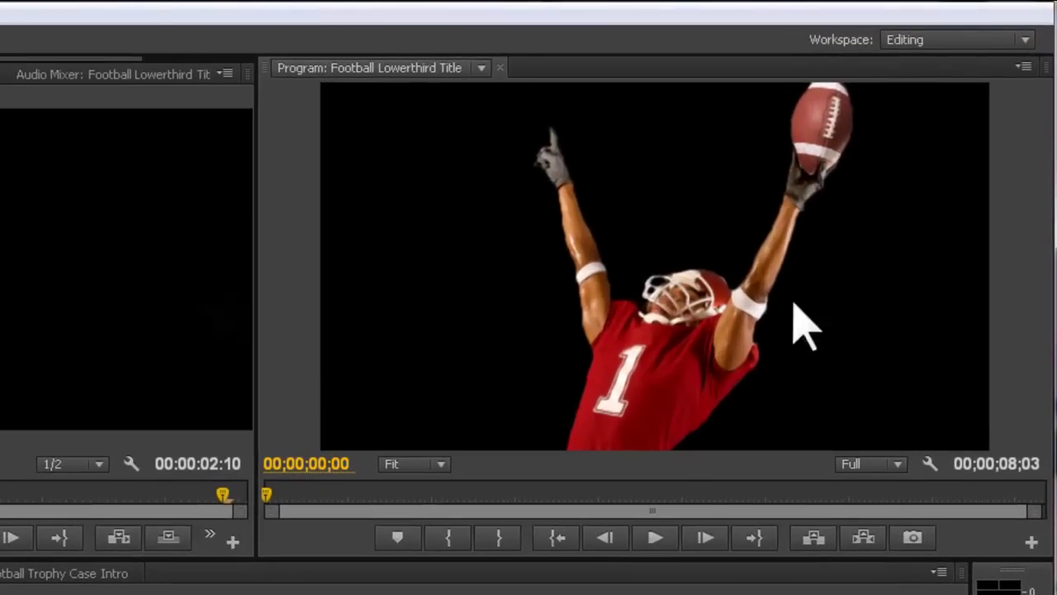
- Preview the finished sequence, then delete all its clips and return the playhead to 00;00
click(655, 538)
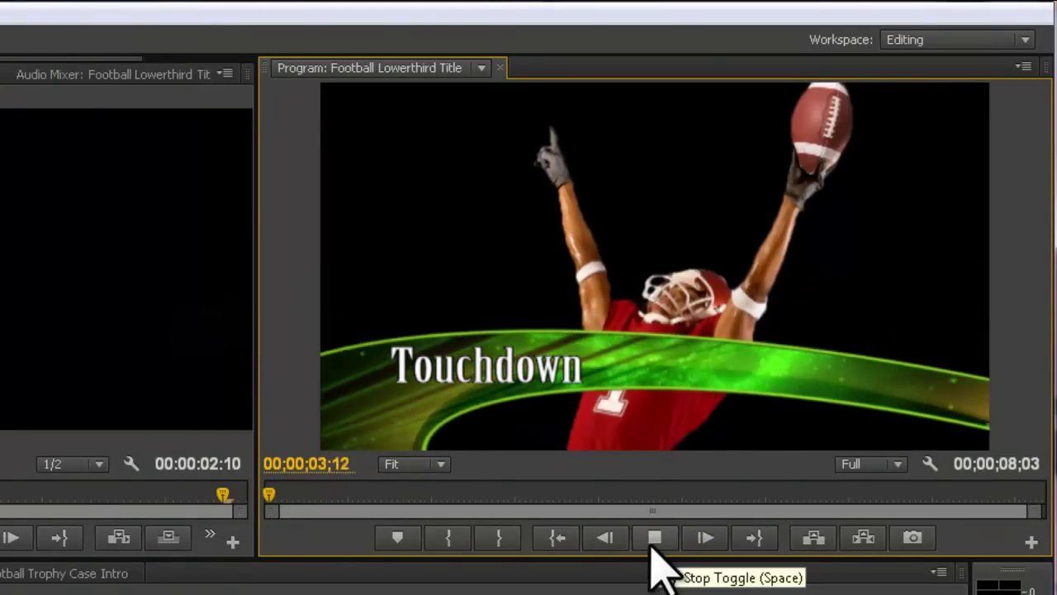
click(653, 543)
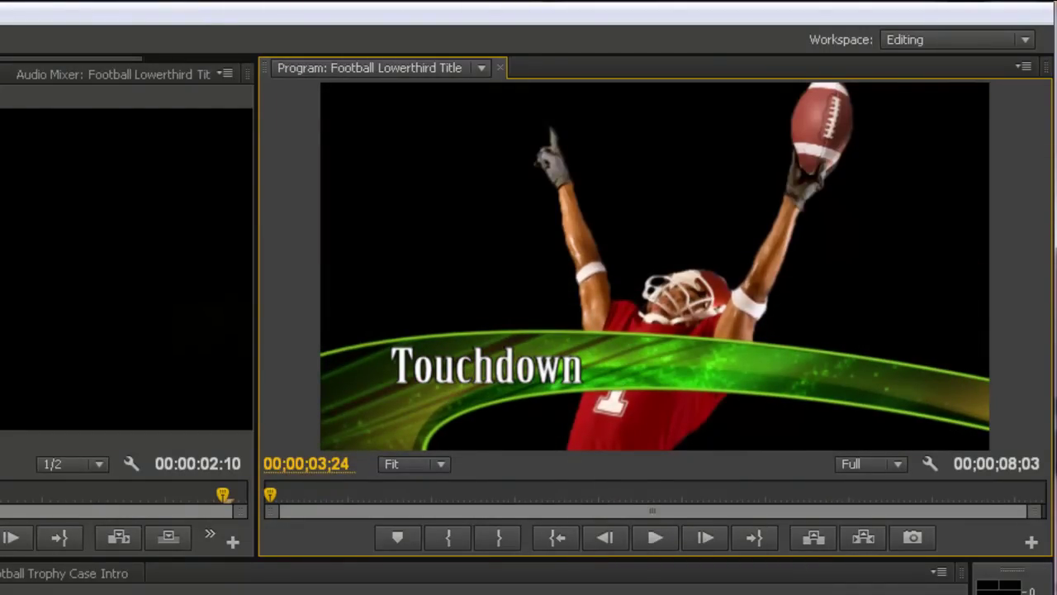
drag(616, 355, 268, 569)
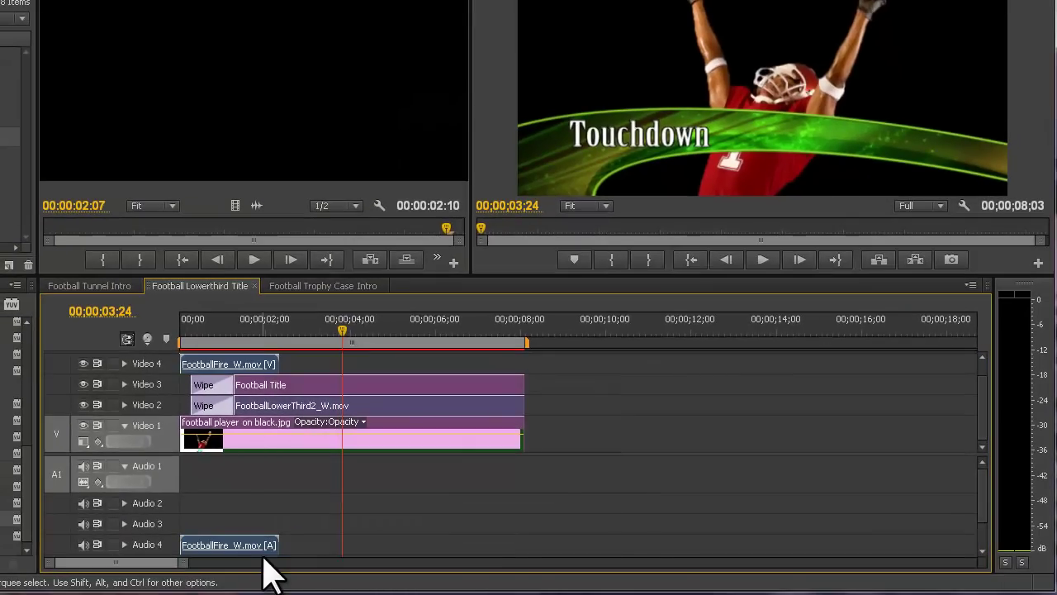
key(Delete)
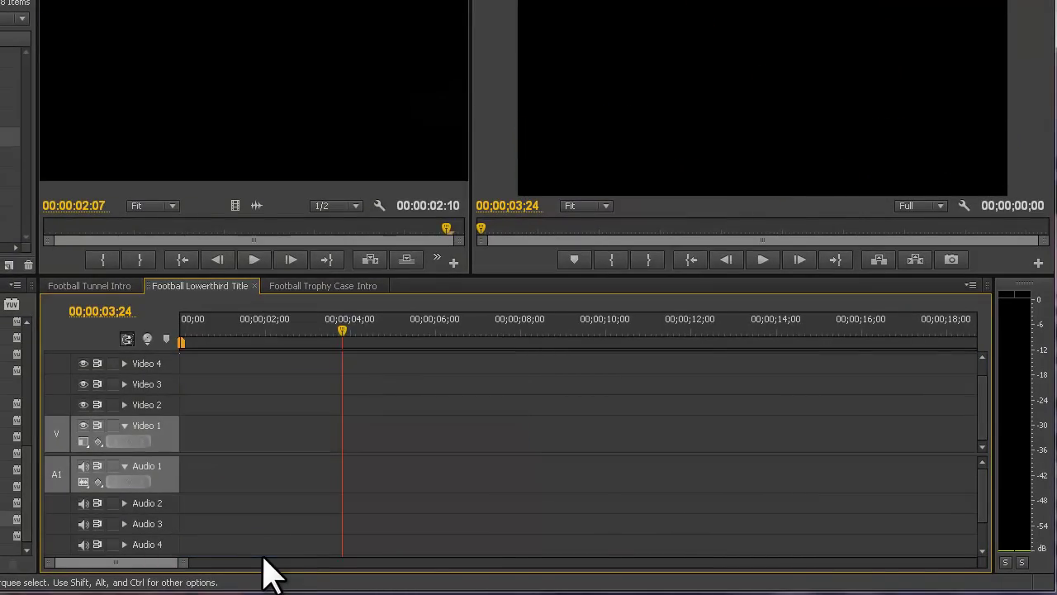
drag(248, 335, 123, 284)
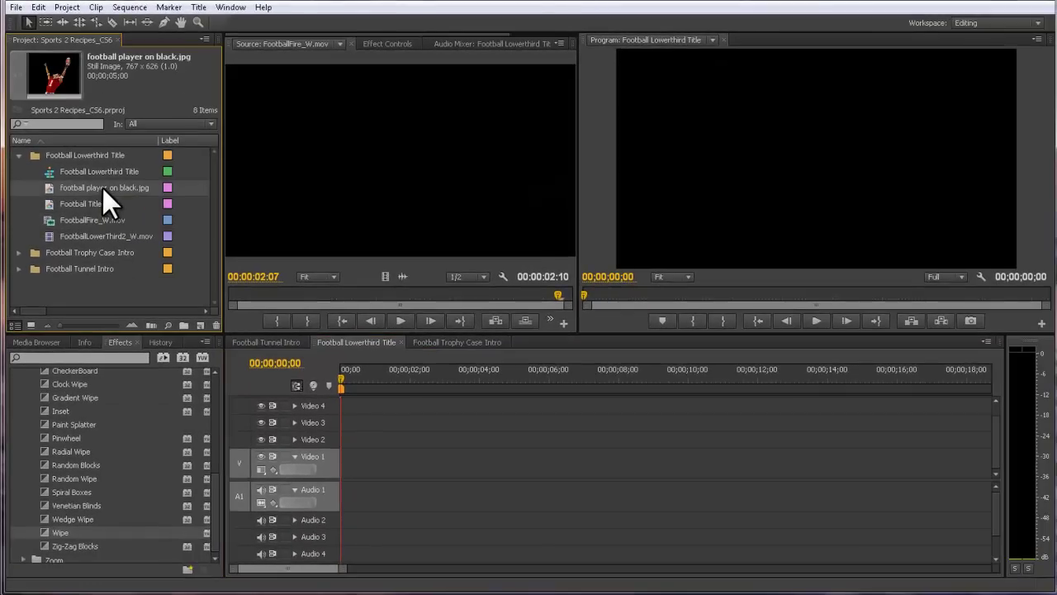
- Place the player photo on Video 1 and extend it to about eight seconds
mouse_move(102, 187)
mouse_down()
mouse_move(363, 475)
mouse_move(346, 475)
mouse_up()
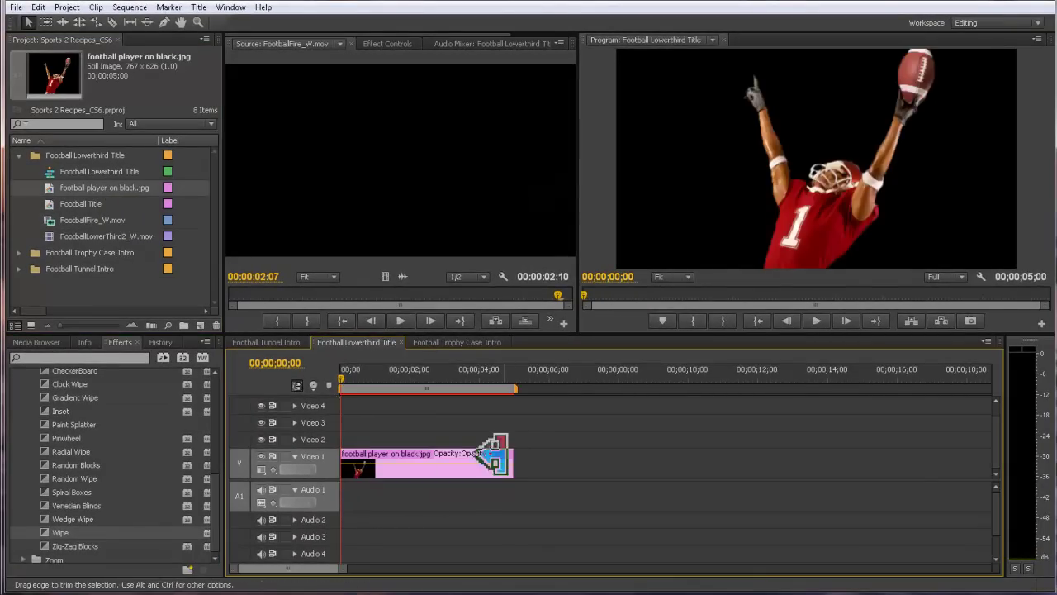
drag(512, 462, 607, 469)
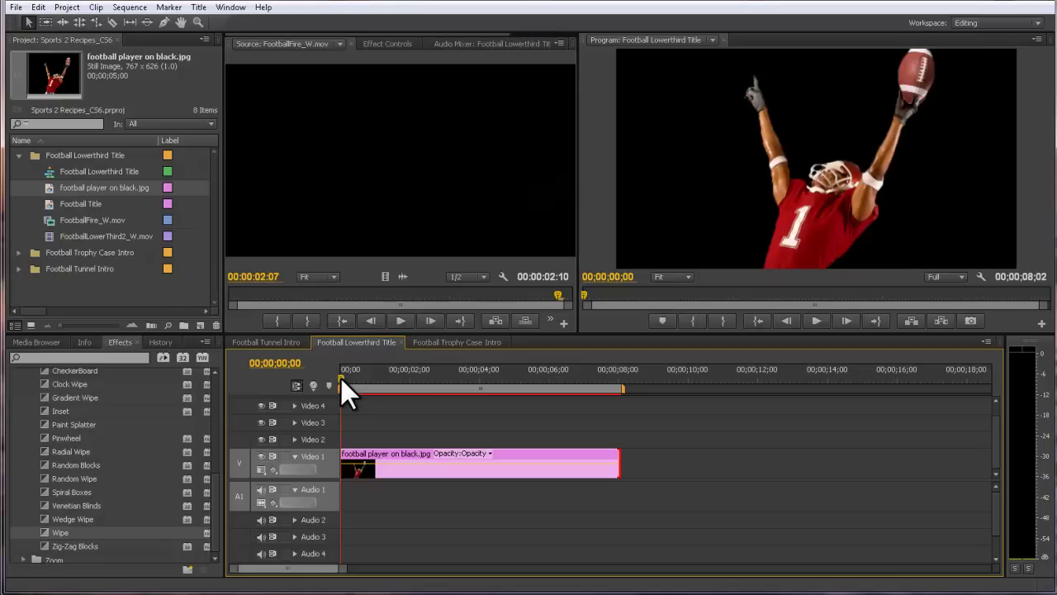
drag(340, 378, 350, 378)
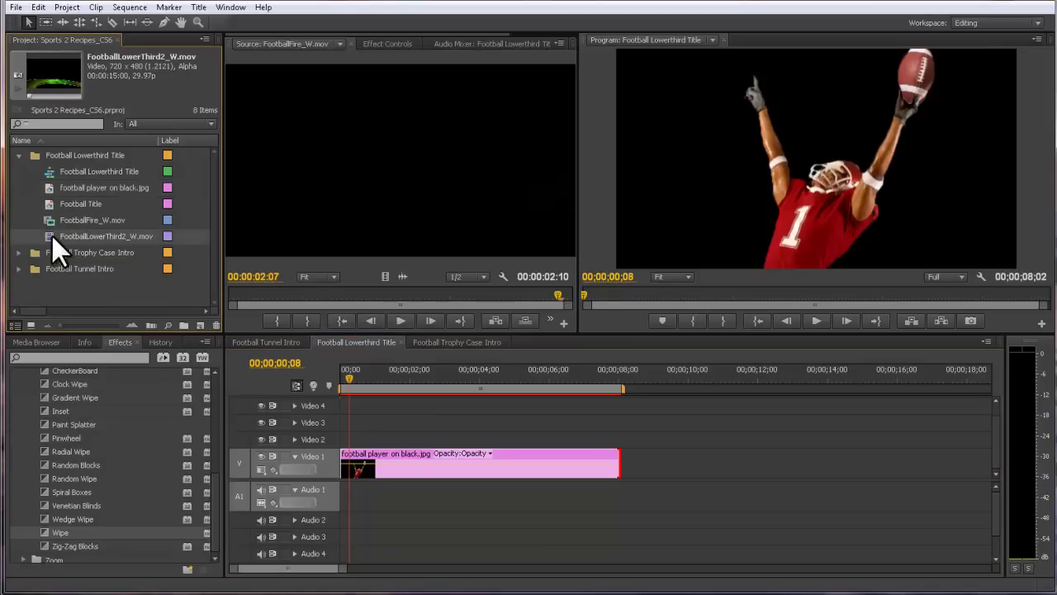
- Add the green swoosh on Video 2 and Football Title on Video 3, both ending with the photo
drag(52, 236, 353, 441)
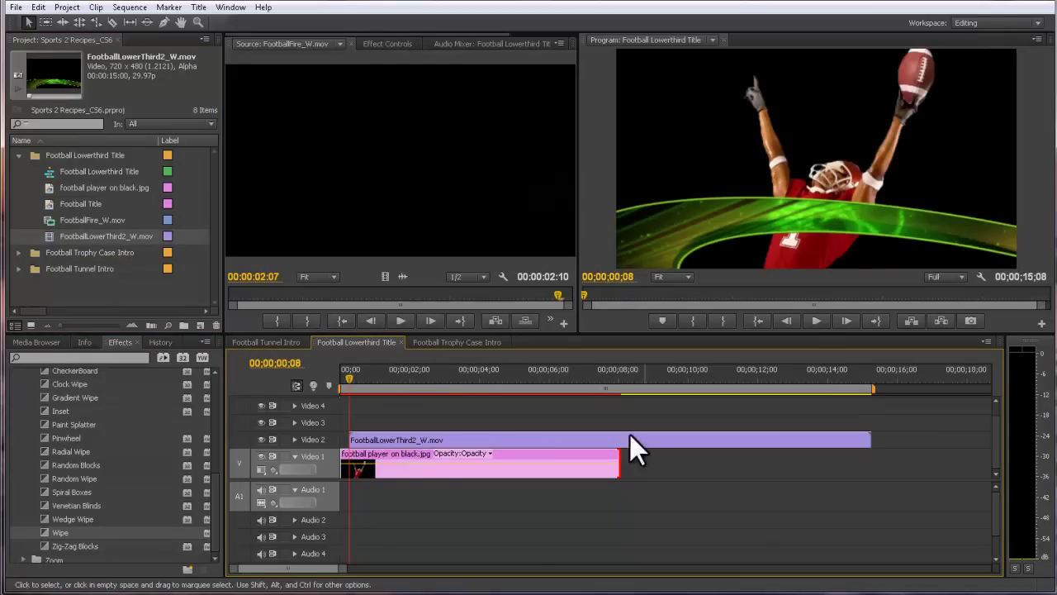
drag(861, 436, 618, 437)
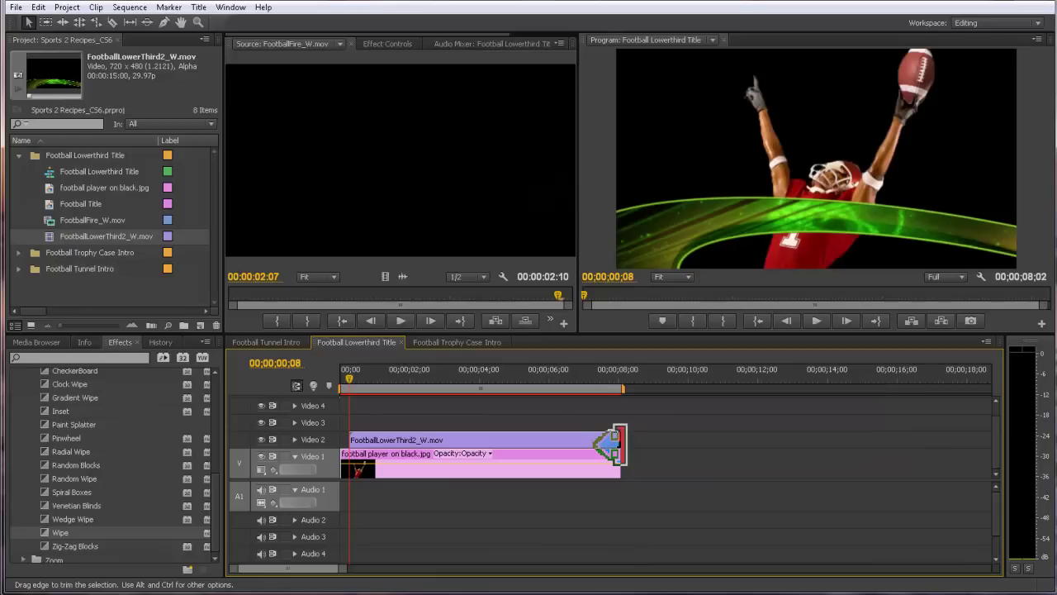
click(46, 201)
drag(45, 202, 355, 419)
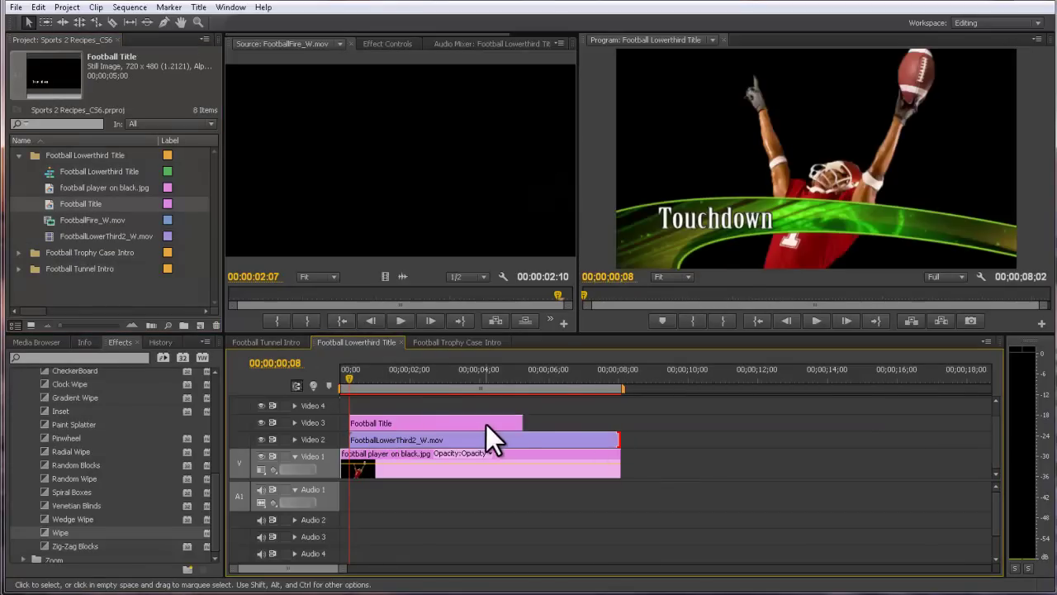
mouse_move(522, 422)
mouse_down()
mouse_move(616, 419)
mouse_move(609, 424)
mouse_up()
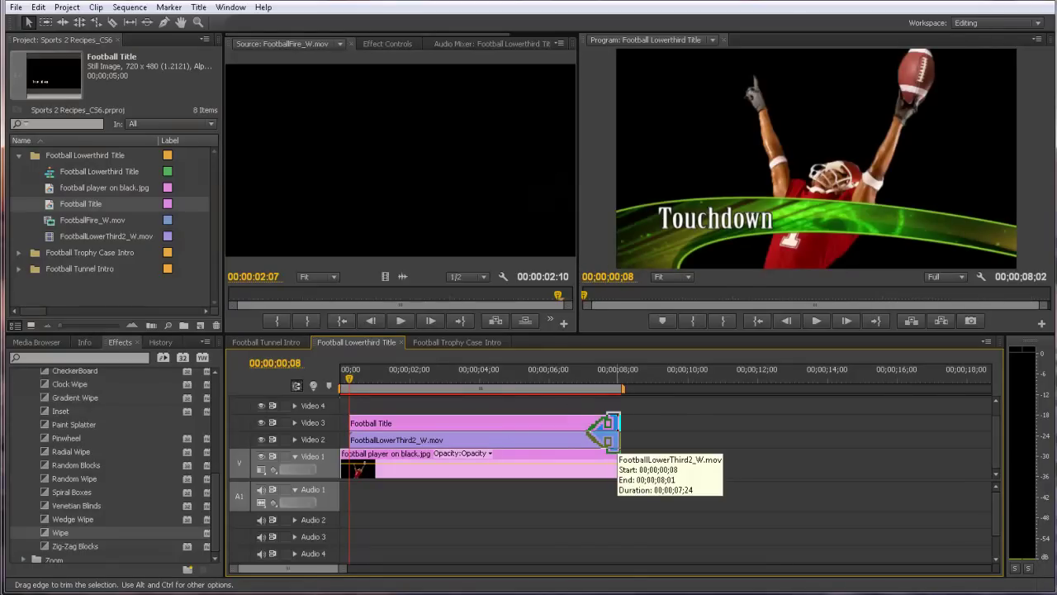
mouse_move(91, 219)
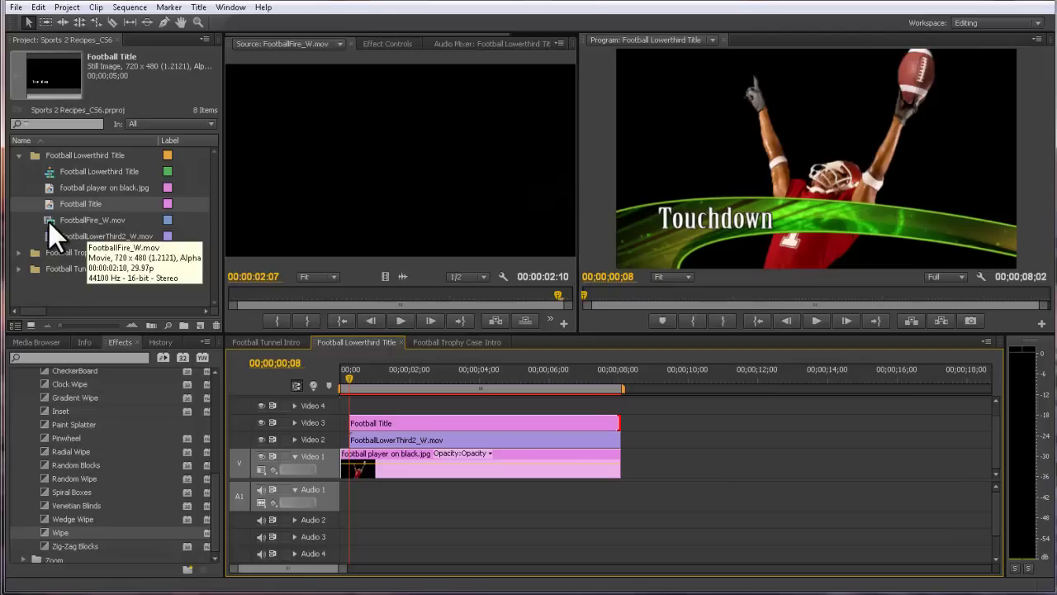
- Place FootballFire_W.mov on Video 4 at 00;00, with its audio on Audio 4
mouse_move(47, 221)
mouse_down()
mouse_move(233, 299)
mouse_move(355, 405)
mouse_up()
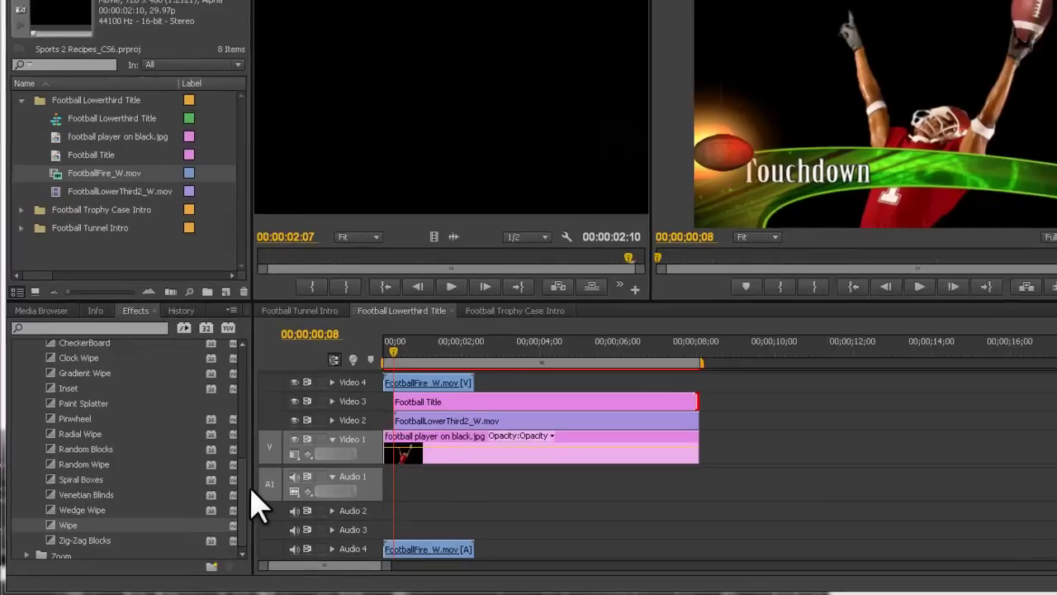
- Apply one-second Wipe transitions to the starts of the swoosh and Football Title clips
scroll(217, 435, up, 4)
scroll(266, 392, up, 3)
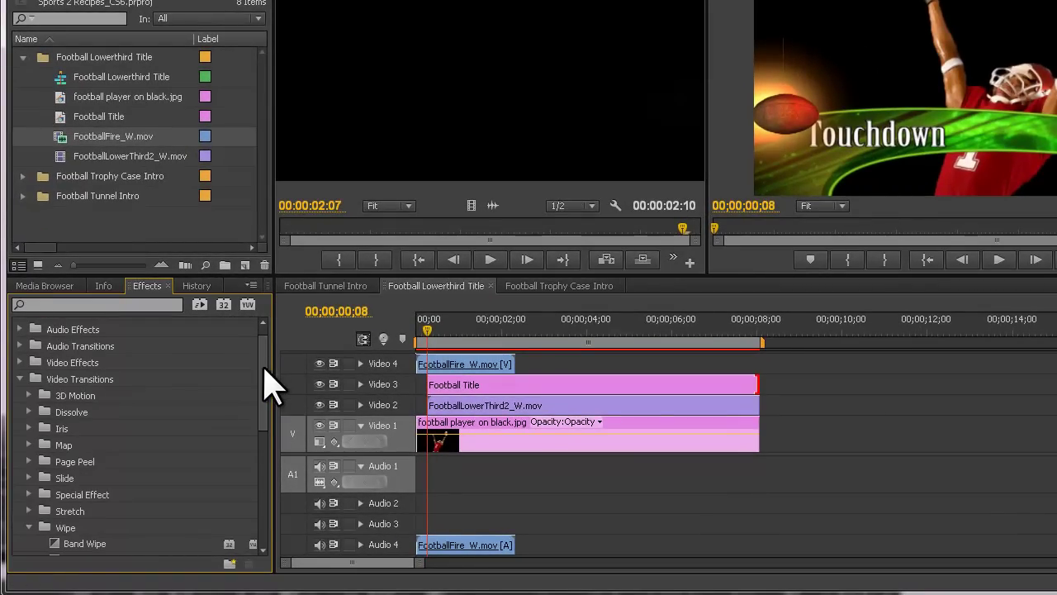
drag(264, 376, 266, 484)
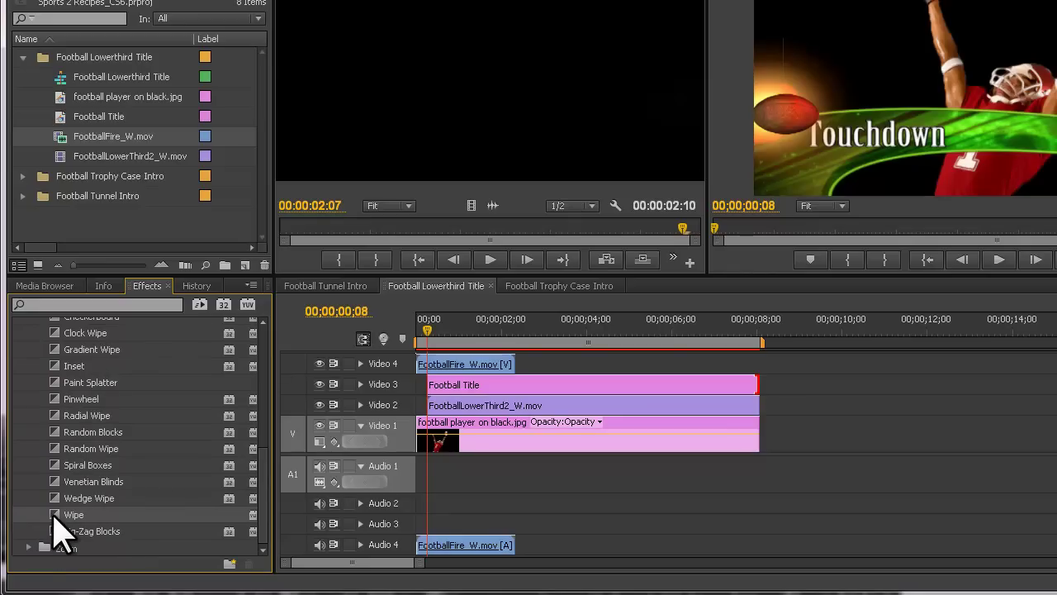
mouse_move(54, 515)
mouse_down()
mouse_move(464, 428)
mouse_move(450, 404)
mouse_up()
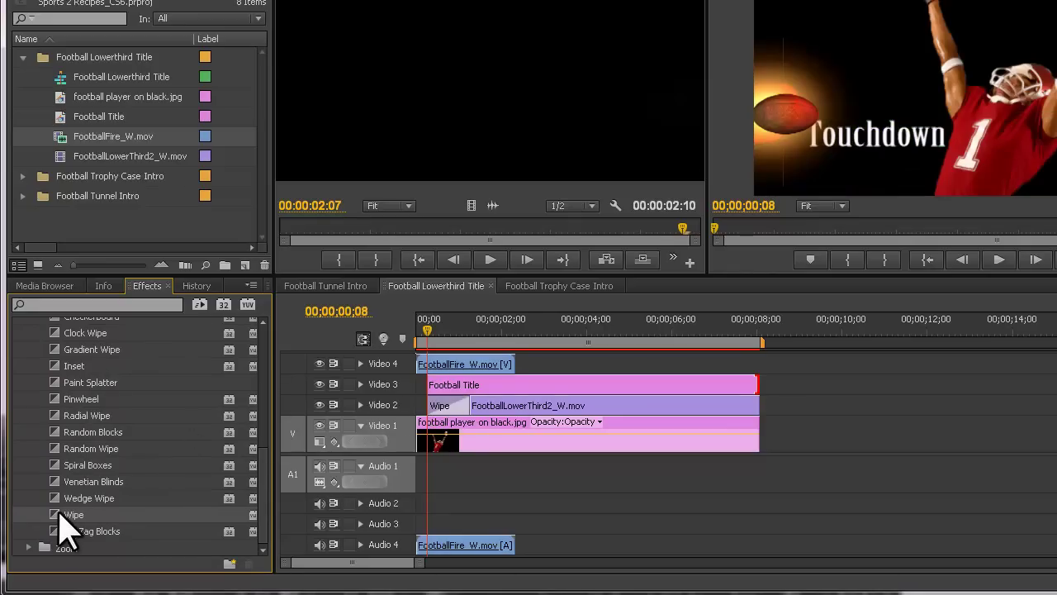
mouse_move(55, 516)
mouse_down()
mouse_move(442, 387)
mouse_move(449, 398)
mouse_up()
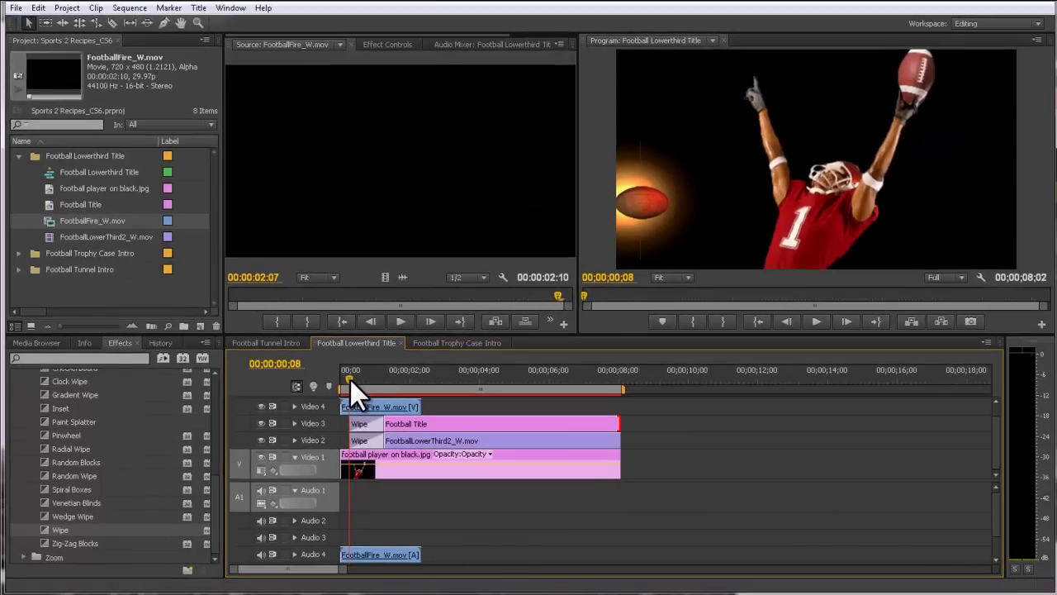
drag(350, 380, 369, 381)
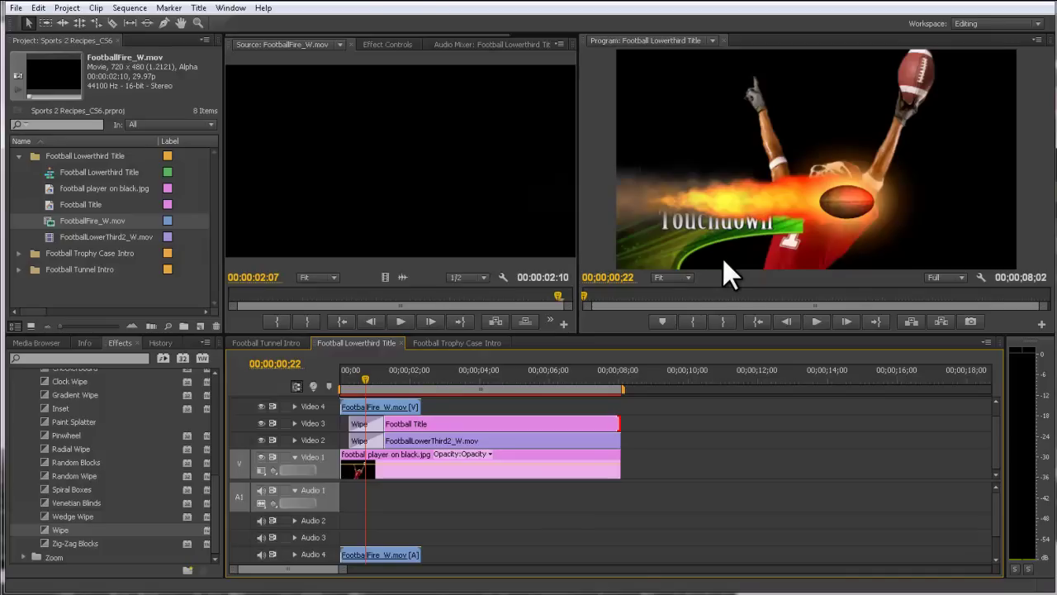
click(378, 407)
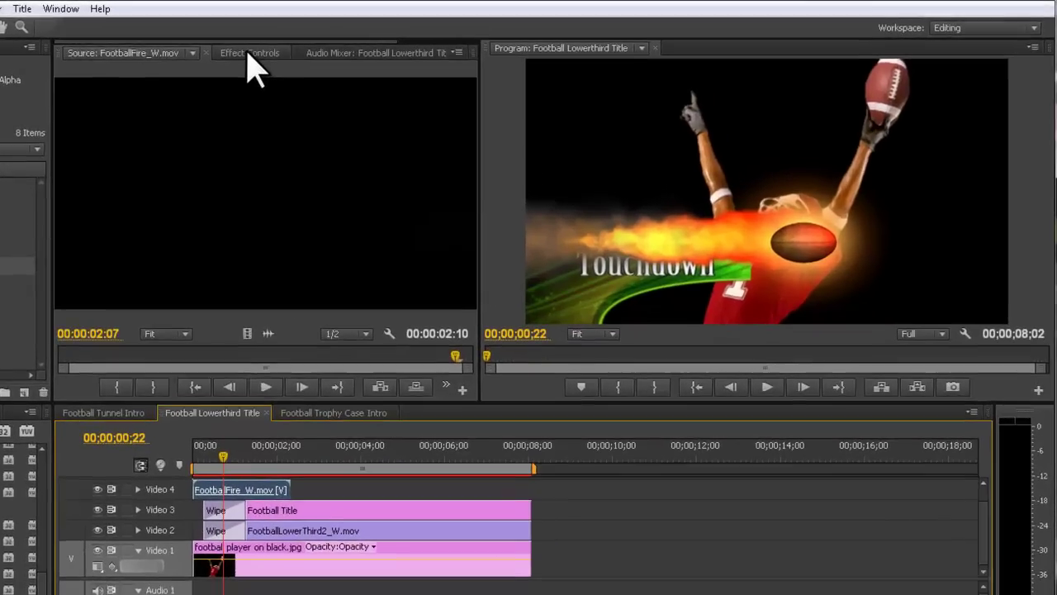
- Use the fireball clip's Motion effect to drag it lower over the title, then return to 00;00
click(381, 43)
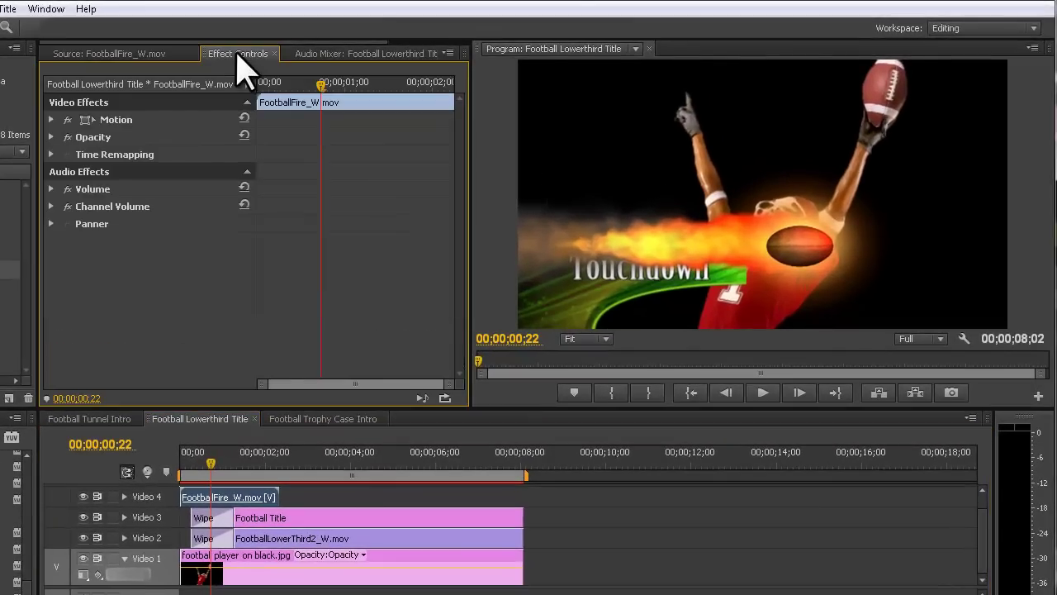
click(106, 126)
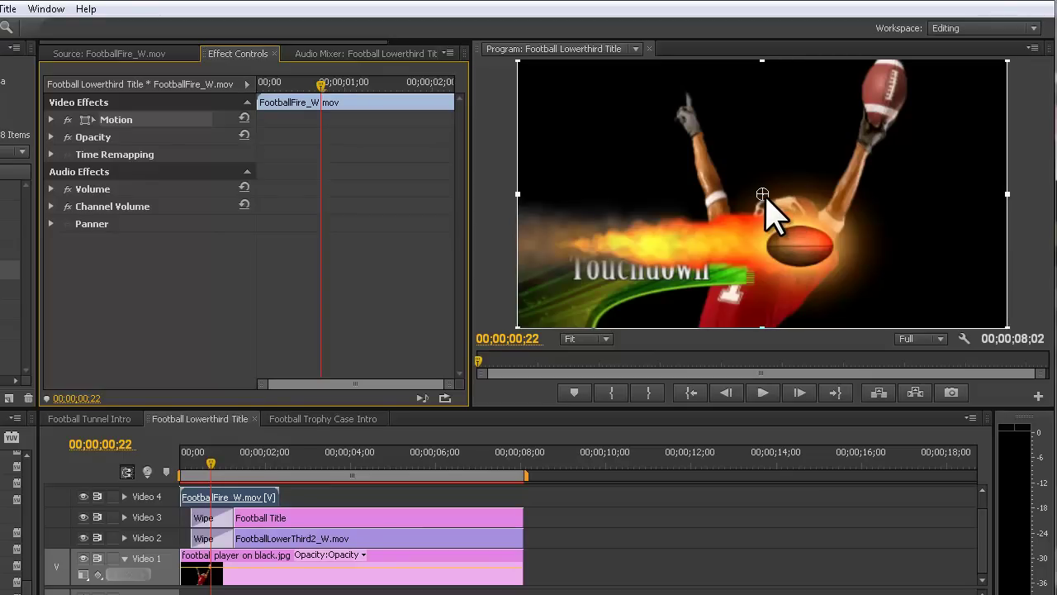
click(764, 196)
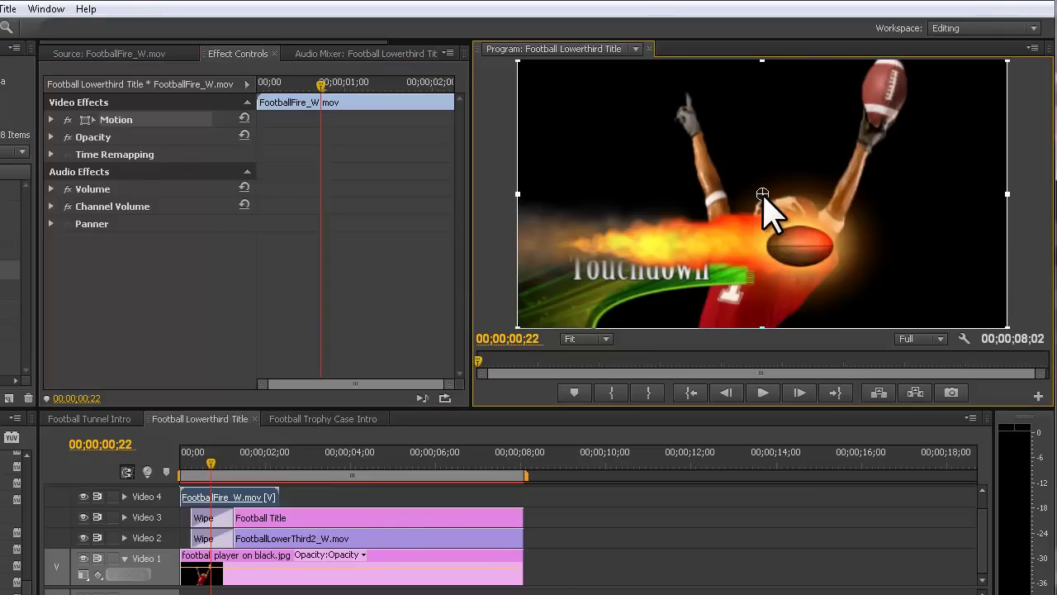
drag(762, 195, 762, 217)
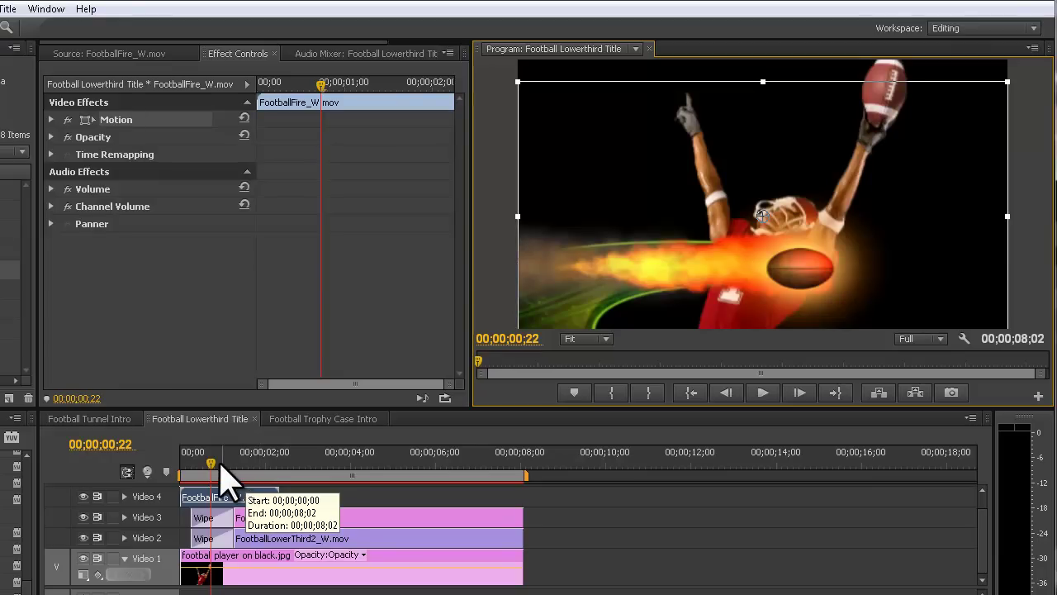
drag(218, 464, 180, 477)
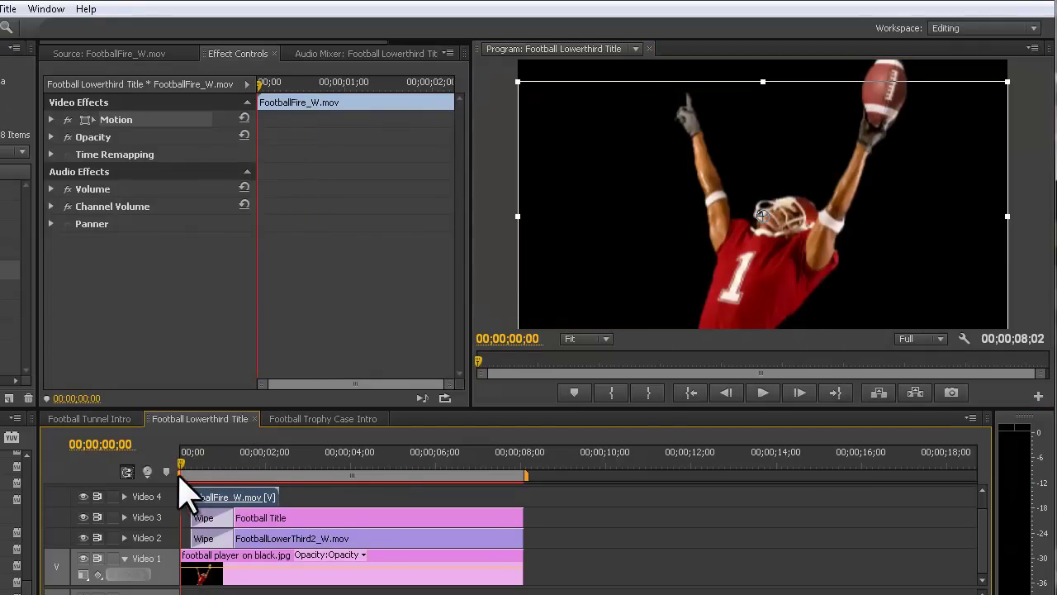
click(1010, 294)
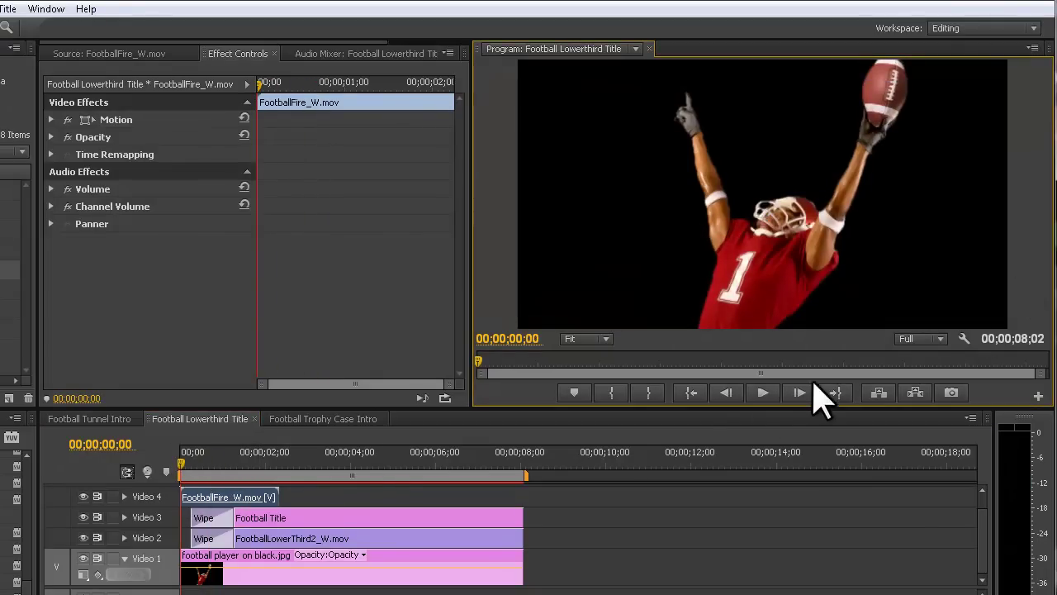
click(764, 395)
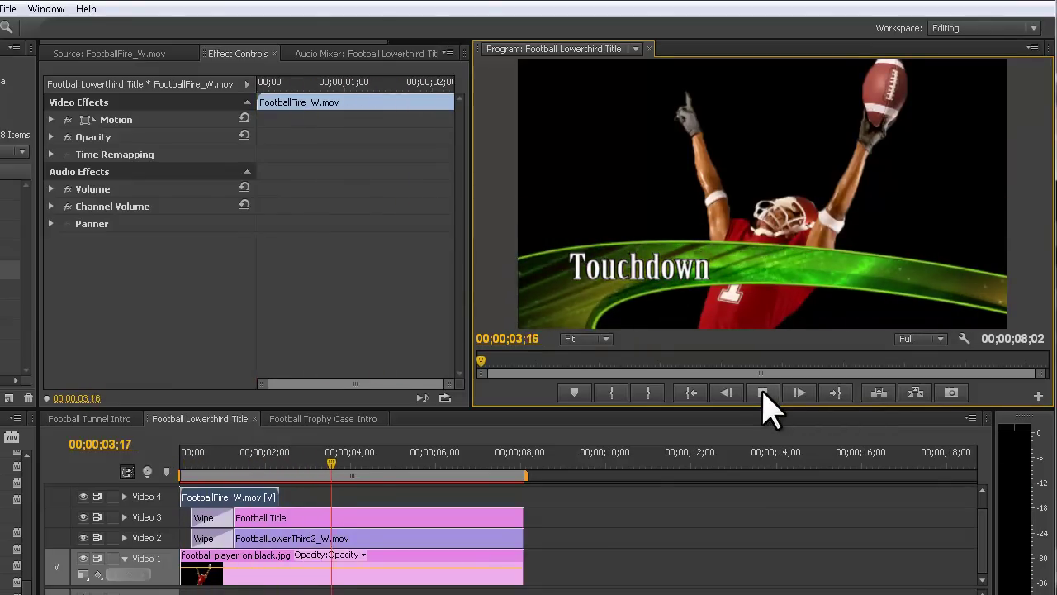
click(761, 394)
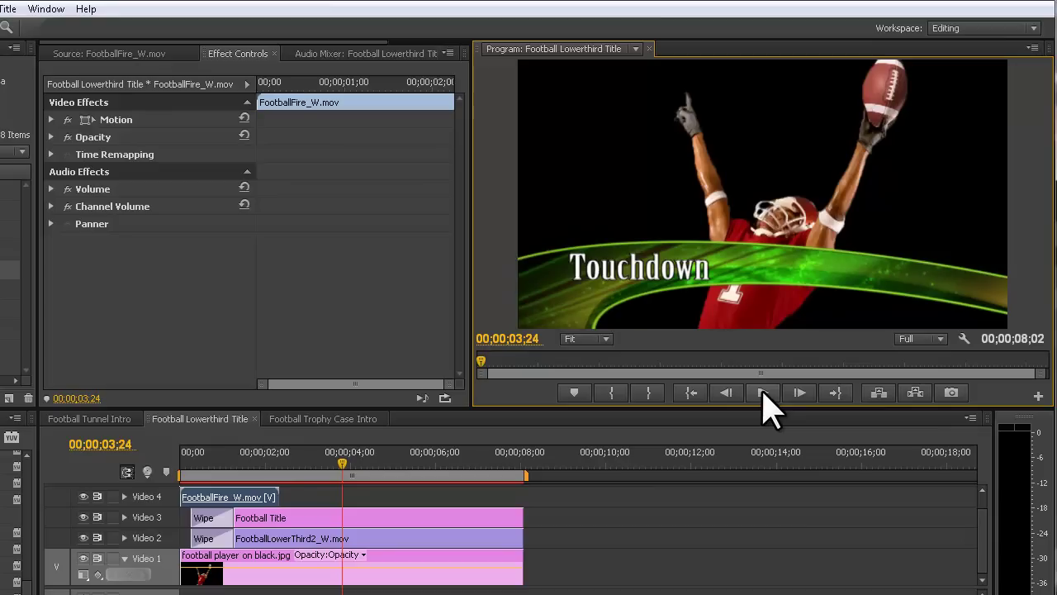